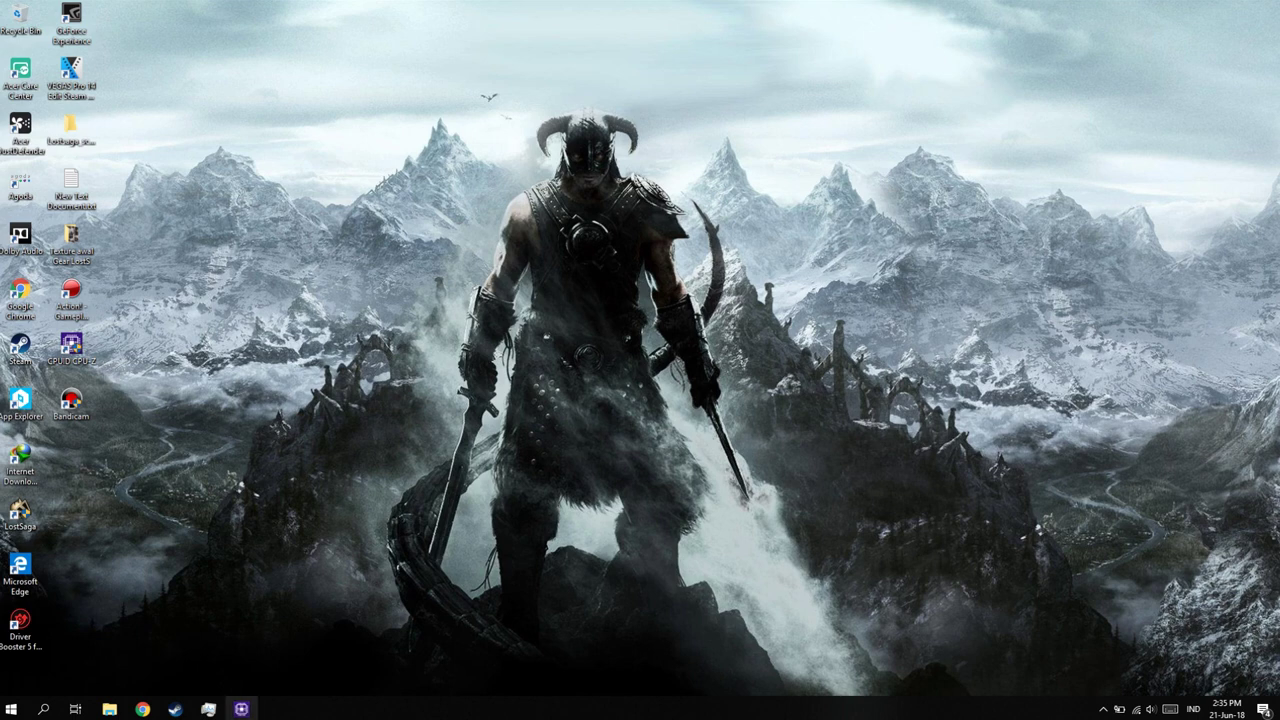
Bring up CPU-Z and Task Manager, and show the memory type, size and timing details in CPU-Z.
{"action": "left_click", "coordinate": [241, 709]}
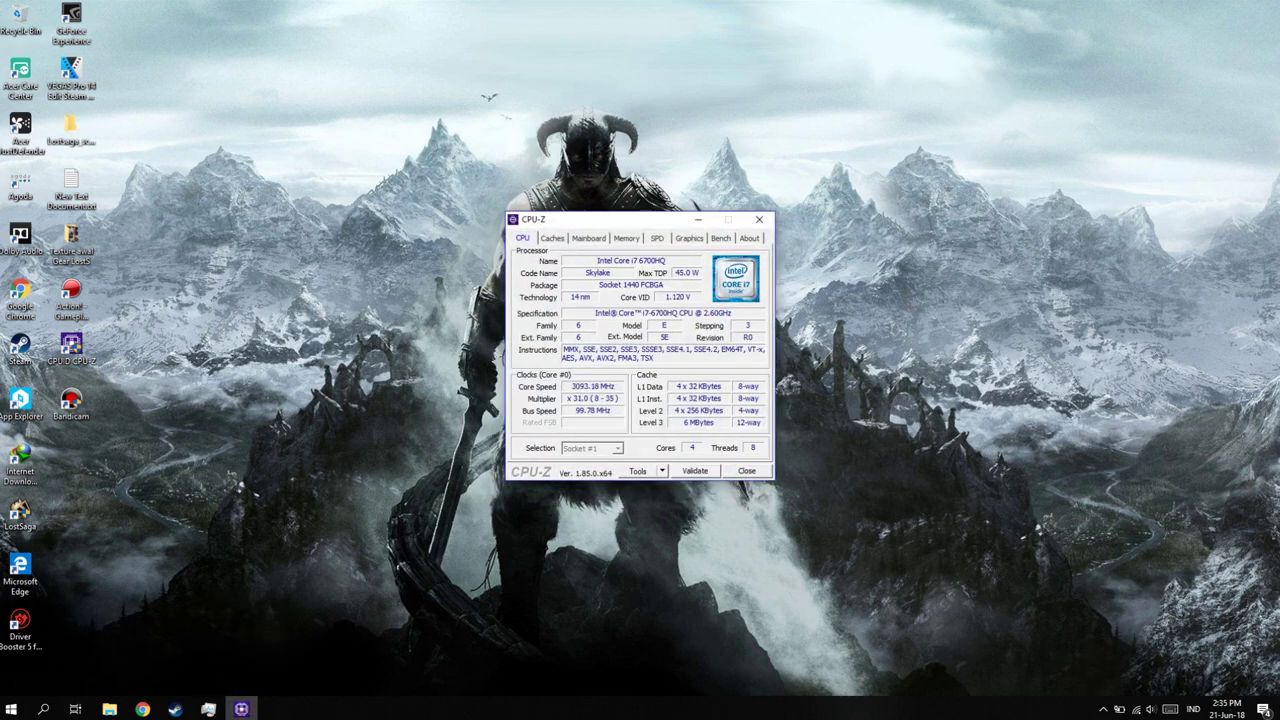
{"action": "left_click", "coordinate": [208, 709]}
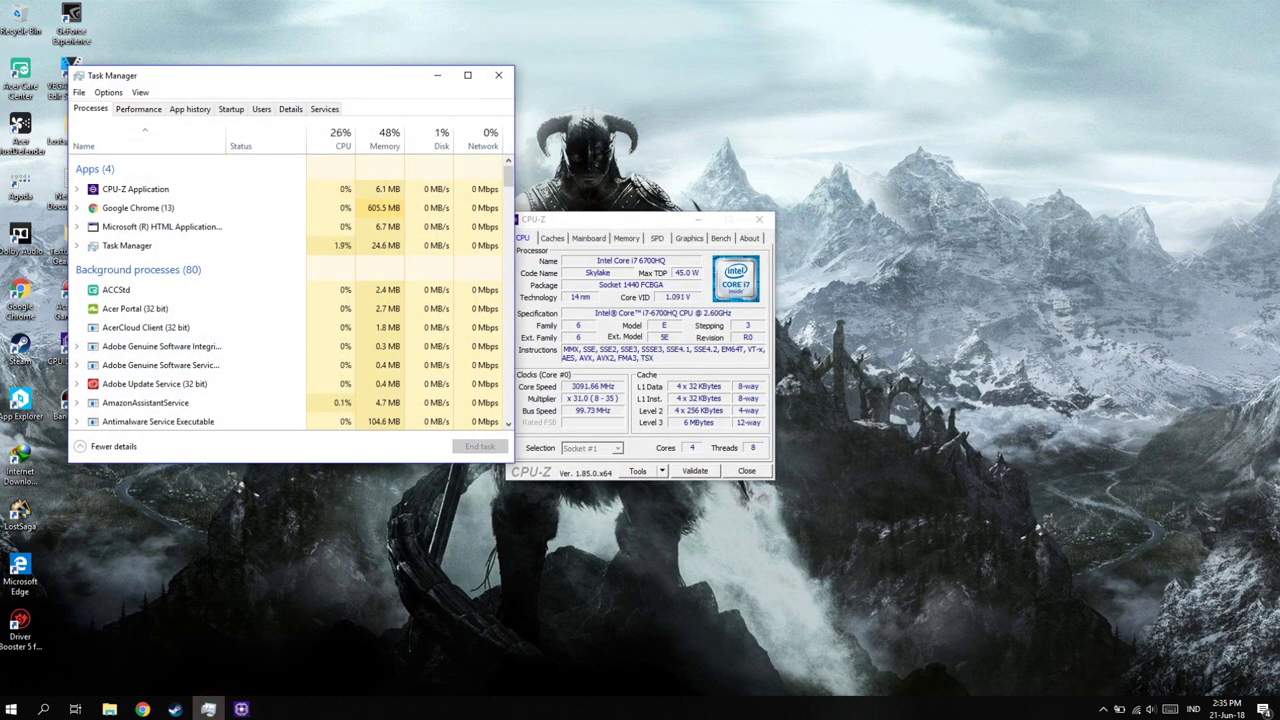
{"action": "left_click", "coordinate": [241, 709]}
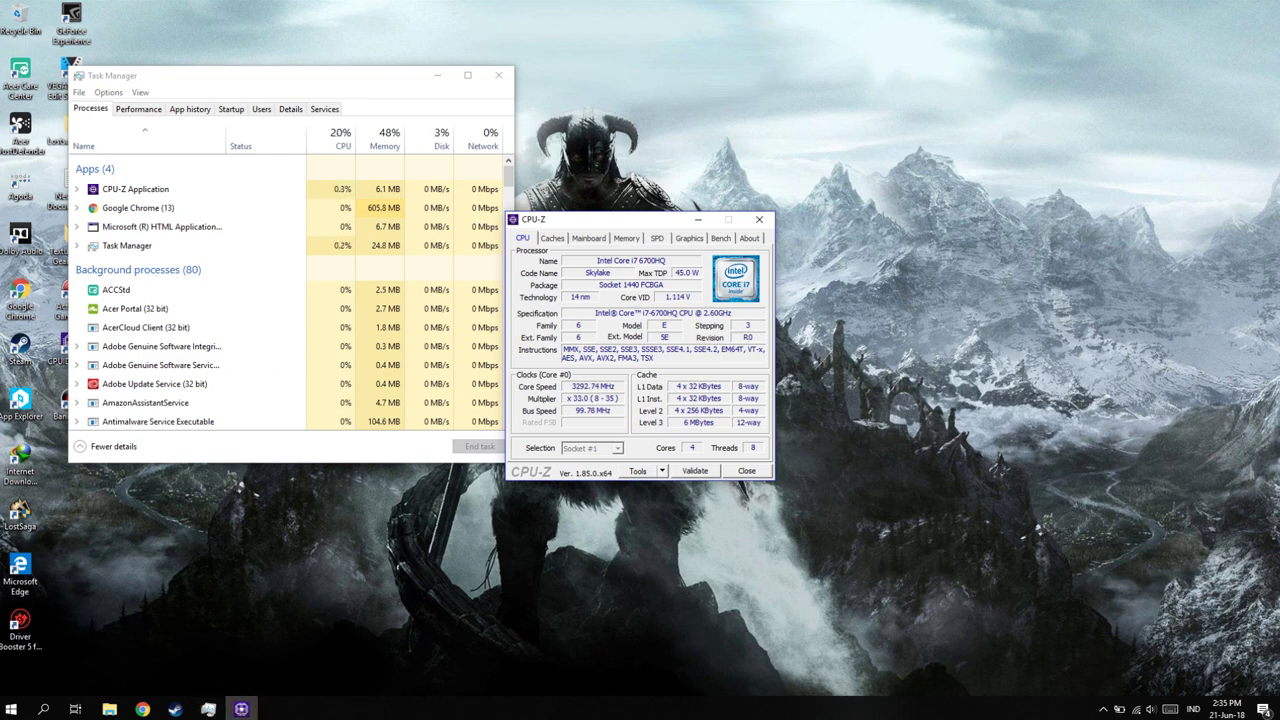
{"action": "left_click", "coordinate": [624, 240]}
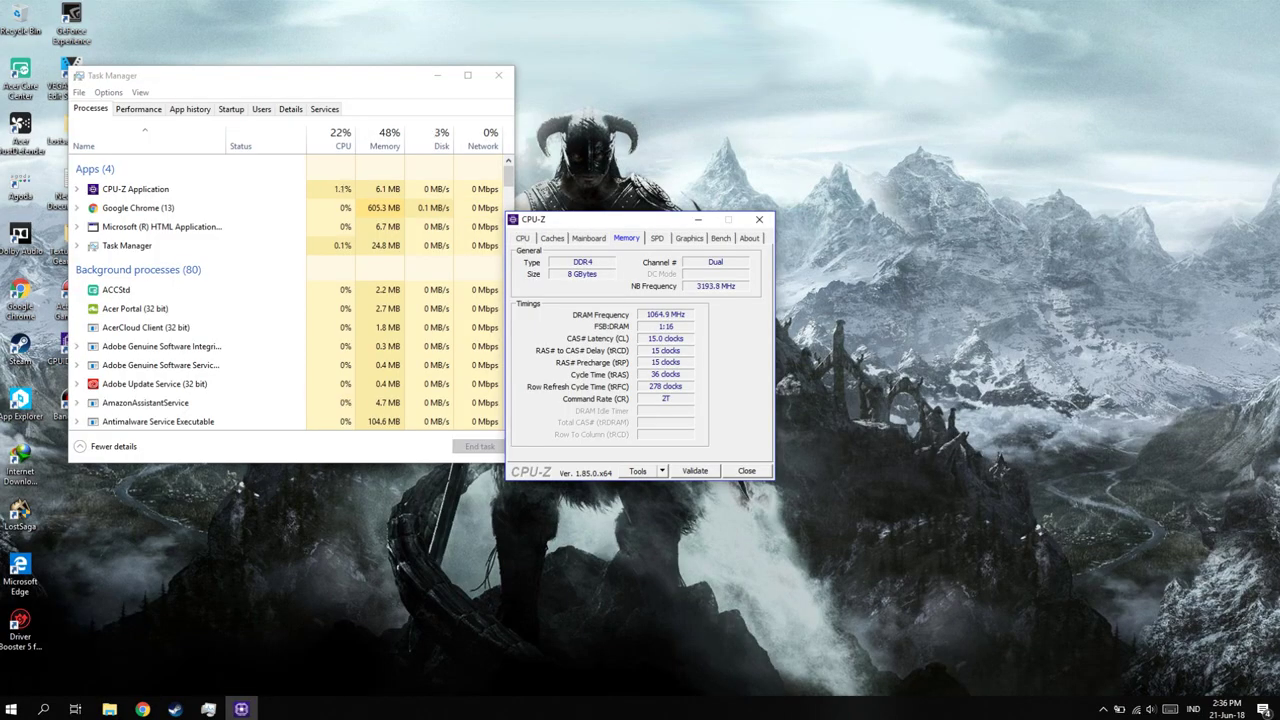
Inspect the SPD details of the memory modules, going through slots #1, #2 and #3.
{"action": "left_click", "coordinate": [689, 238]}
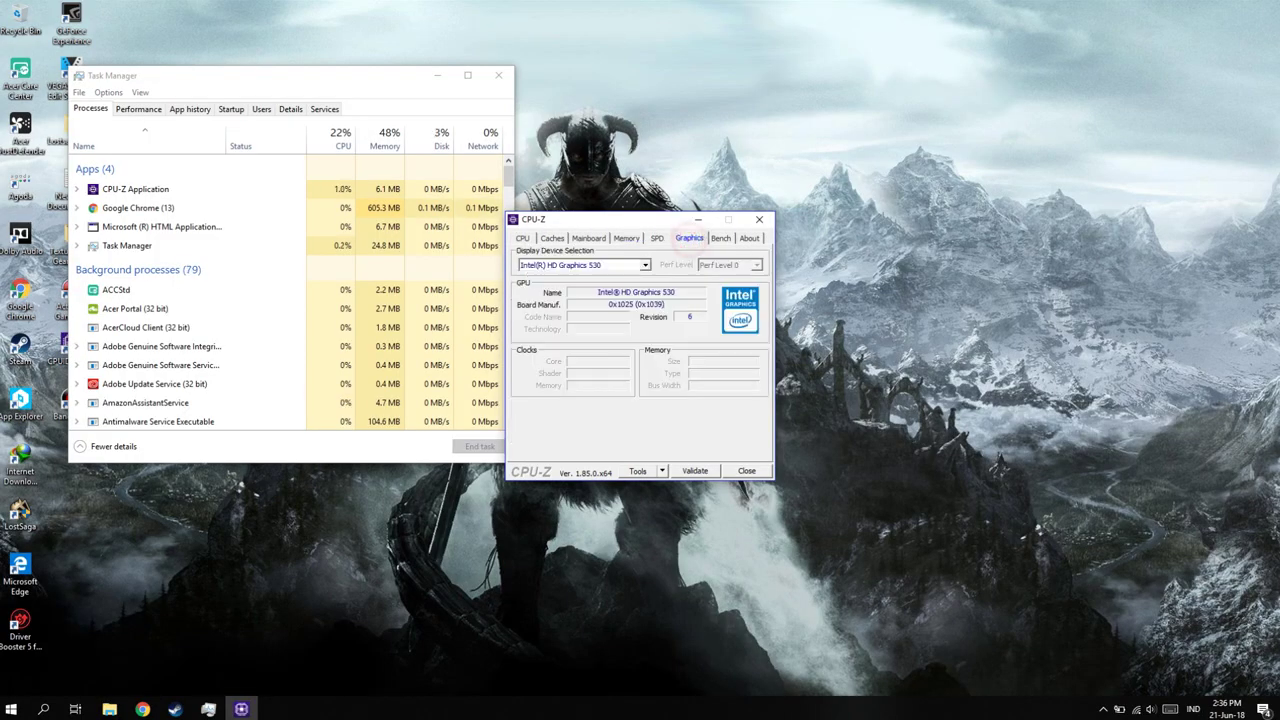
{"action": "left_click", "coordinate": [657, 238]}
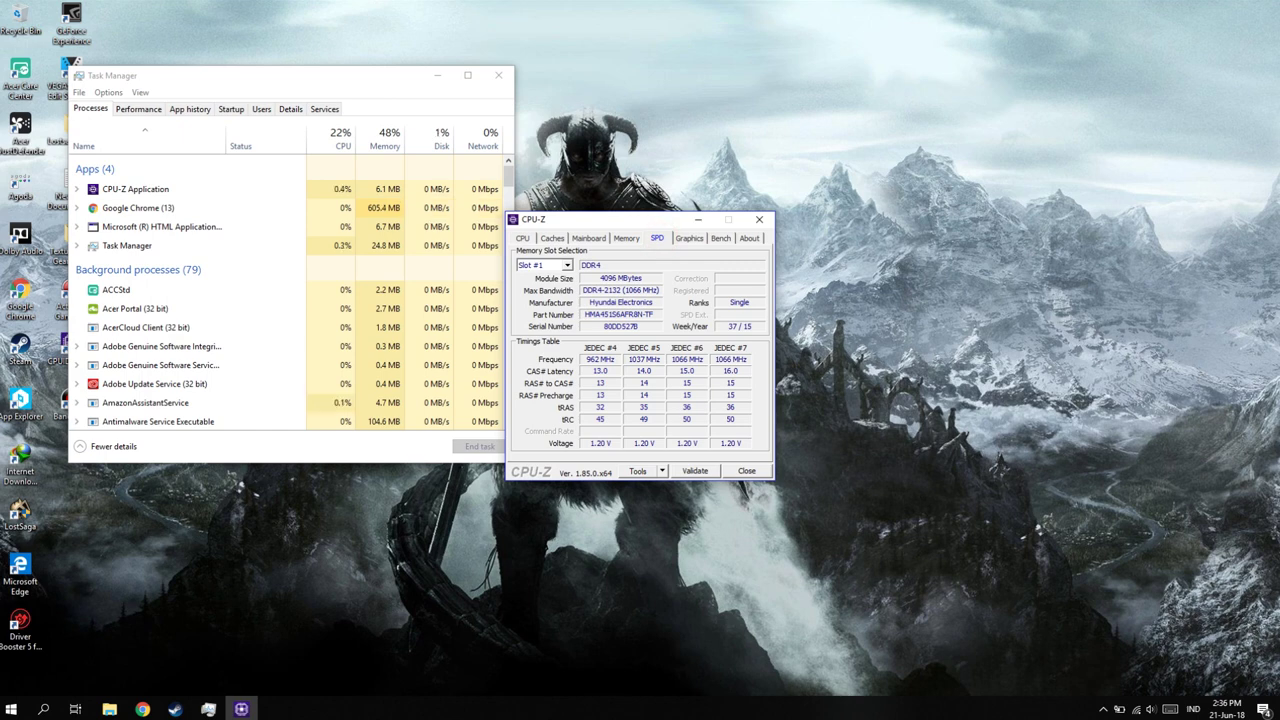
{"action": "key", "text": "alt+Down"}
{"action": "key", "text": "Return"}
{"action": "key", "text": "alt+Down"}
{"action": "key", "text": "Down"}
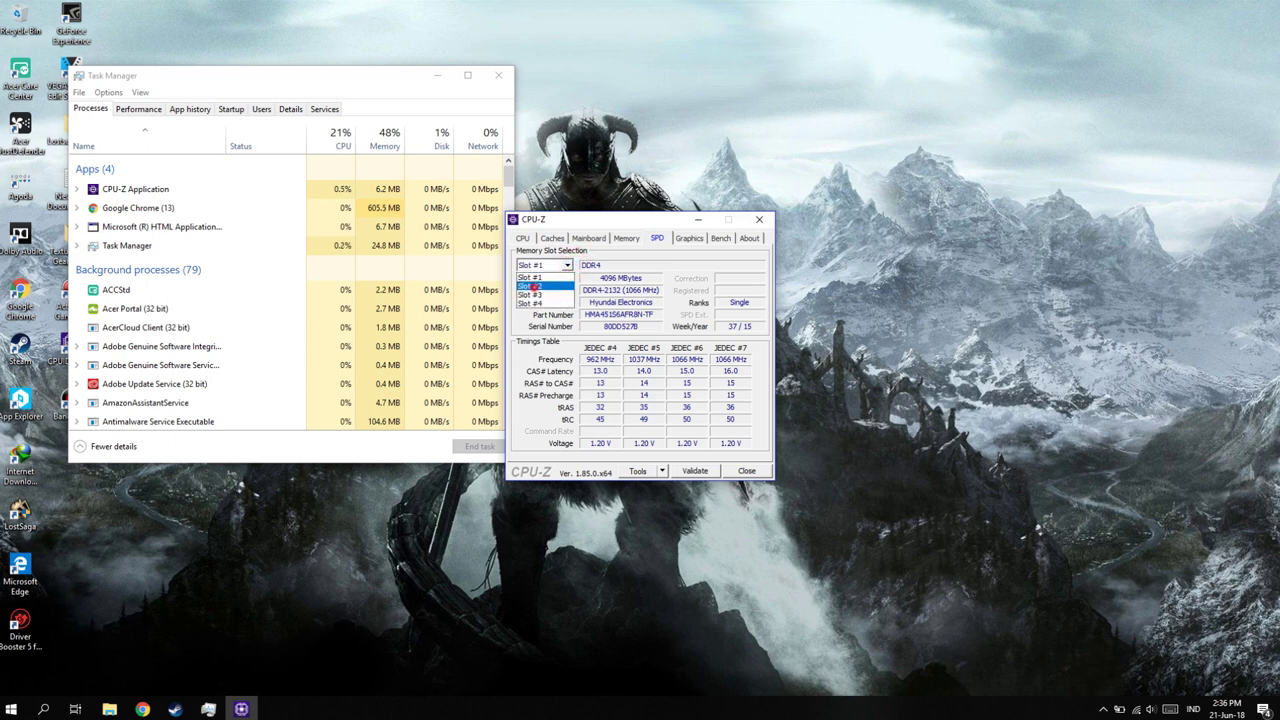
{"action": "key", "text": "Return"}
{"action": "key", "text": "alt+Down"}
{"action": "key", "text": "Down"}
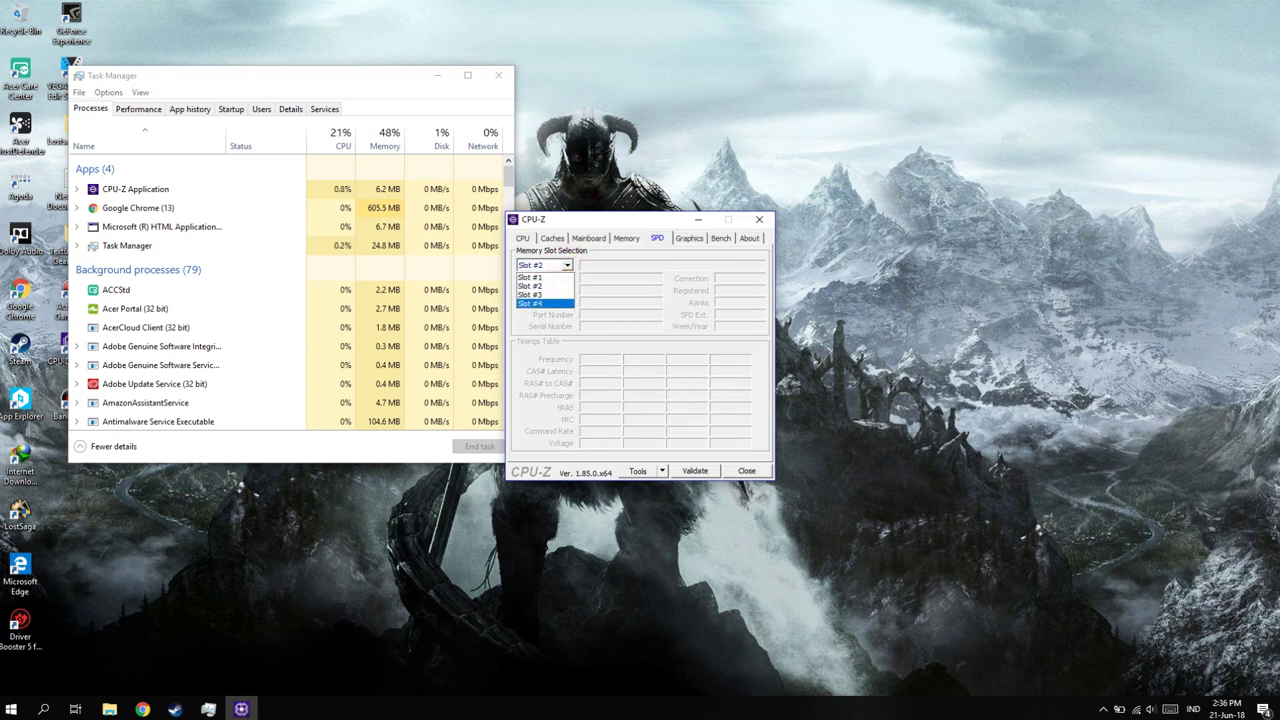
{"action": "key", "text": "Return"}
Review the entries of the memory slot list, keeping slot #3 as the displayed module.
{"action": "key", "text": "alt+Down"}
{"action": "key", "text": "Up"}
{"action": "key", "text": "Up"}
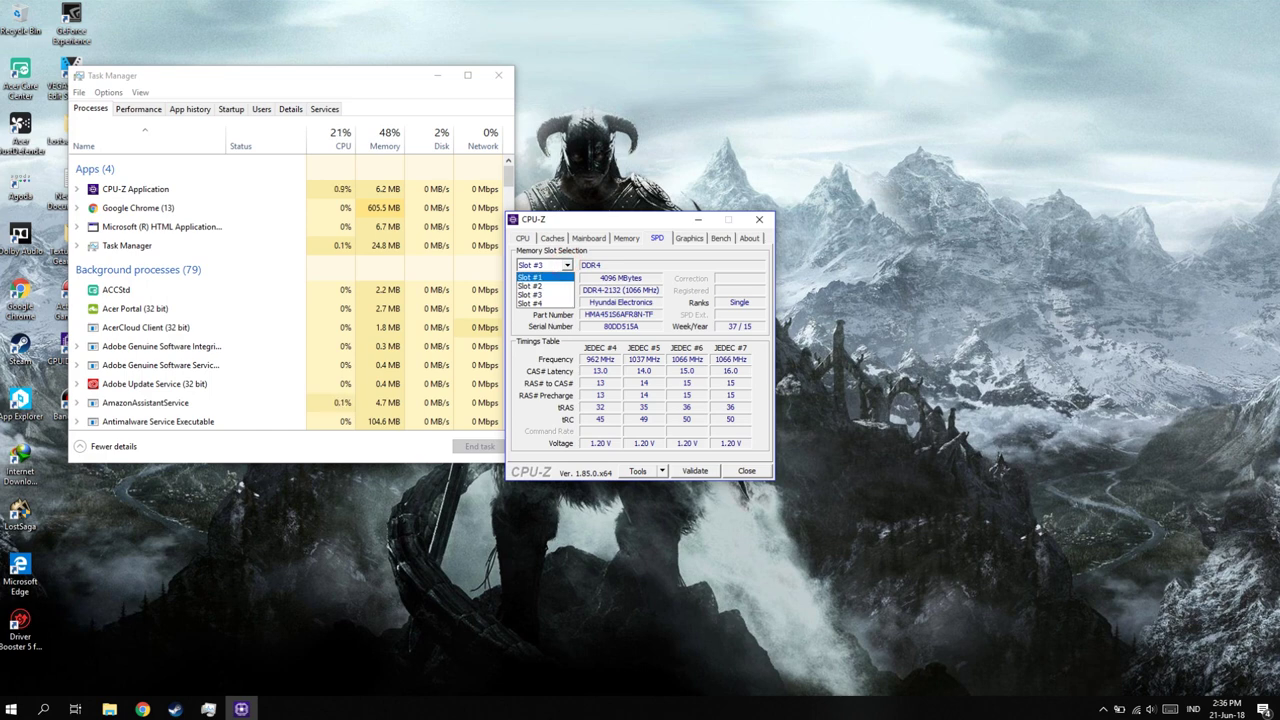
{"action": "key", "text": "Down"}
{"action": "key", "text": "Down"}
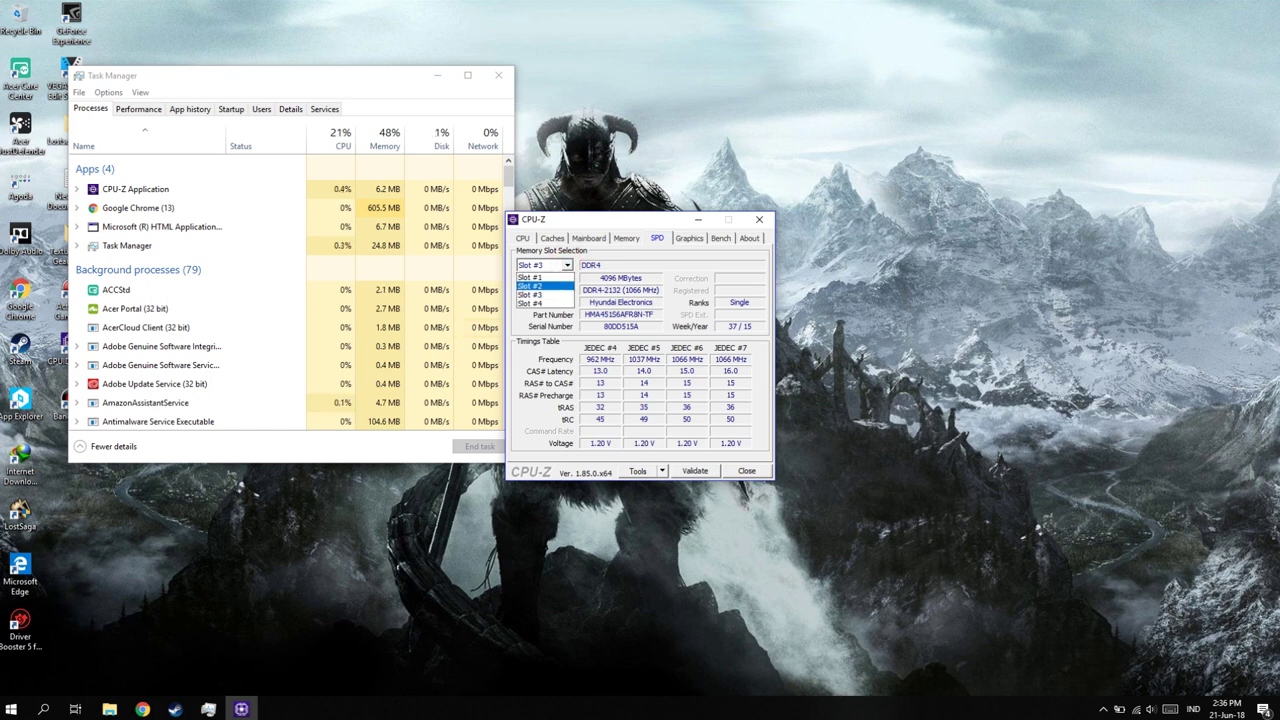
{"action": "key", "text": "Up"}
{"action": "key", "text": "Up"}
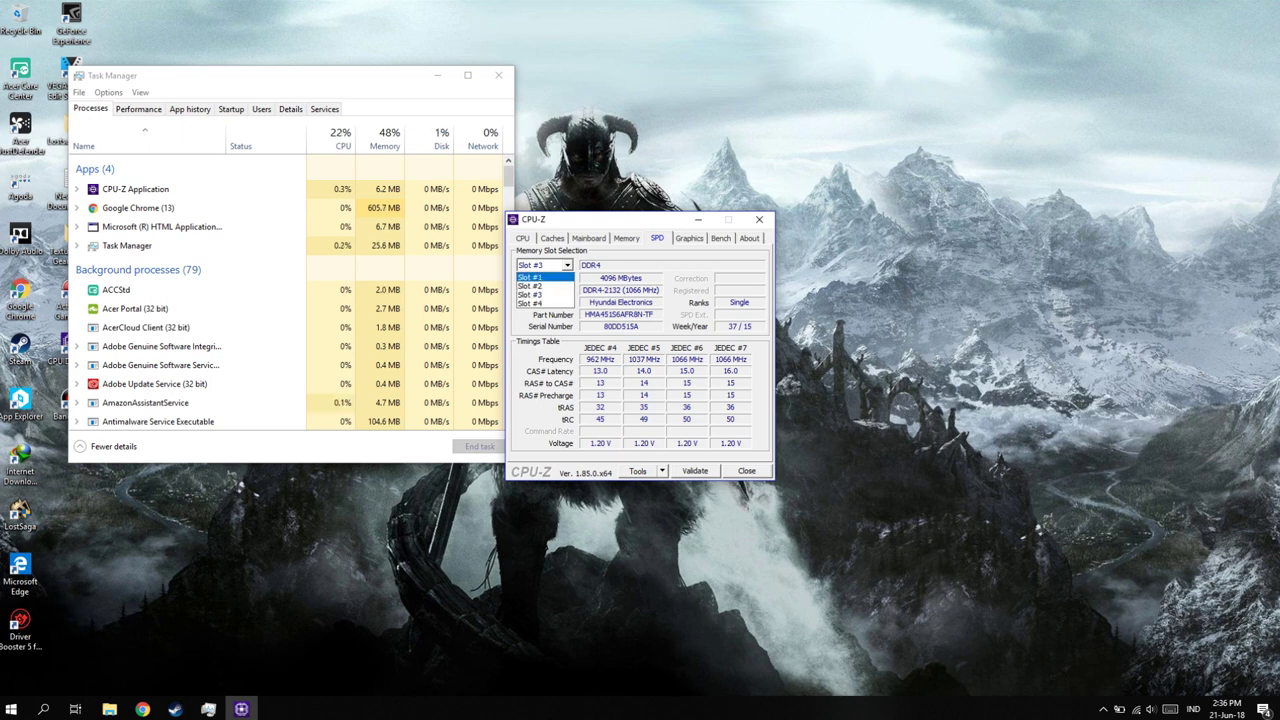
{"action": "key", "text": "Return"}
Compare the overall memory details with the SPD details of the module in slot #3.
{"action": "left_click", "coordinate": [626, 238]}
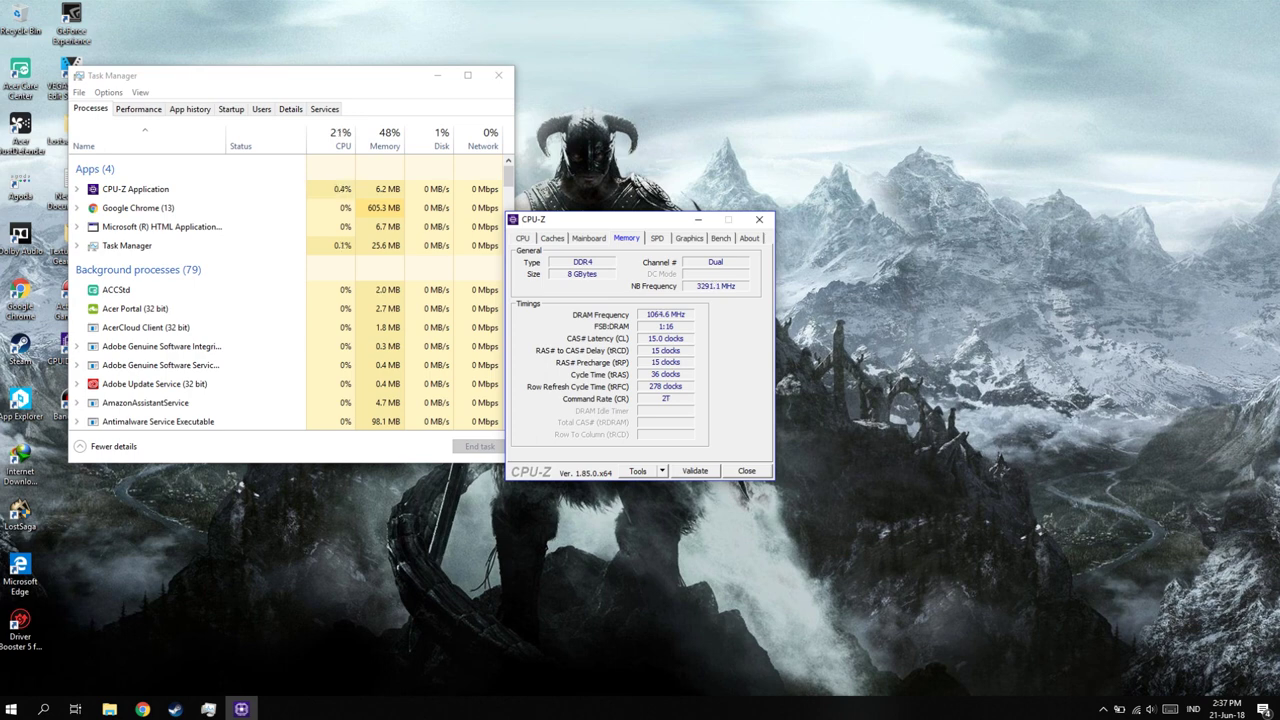
{"action": "left_click", "coordinate": [655, 238]}
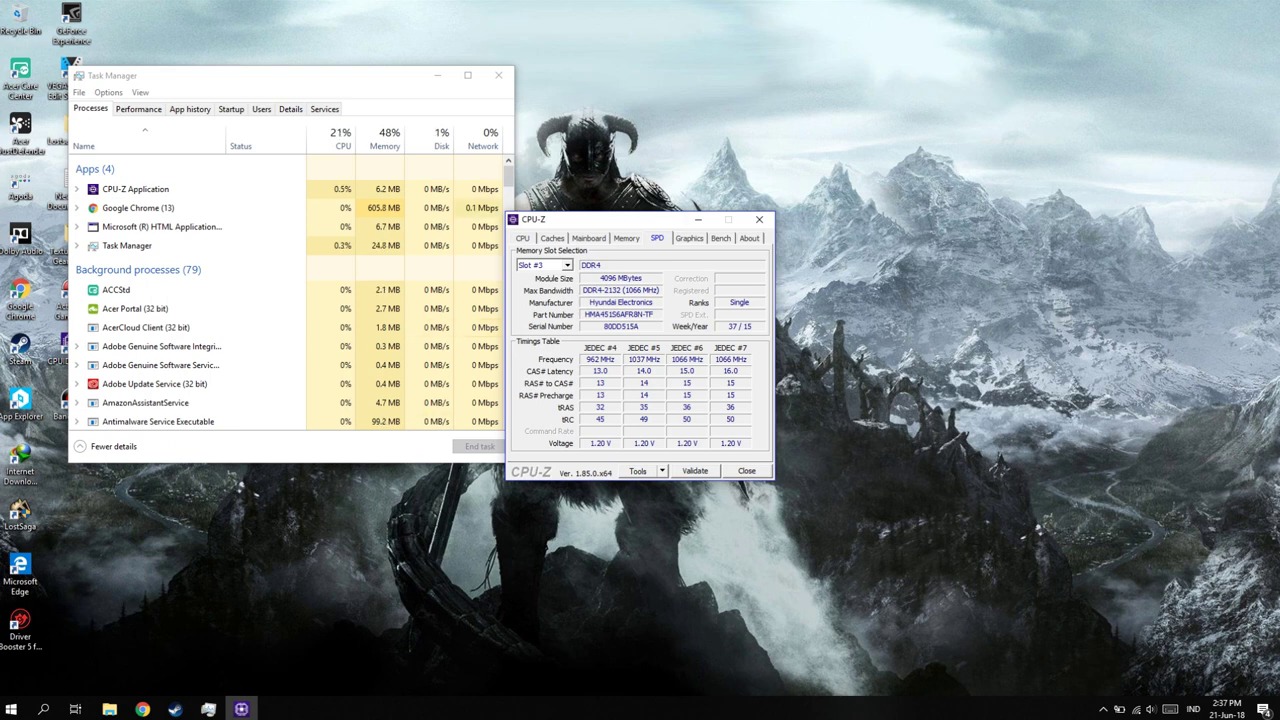
{"action": "key", "text": "ctrl+shift+Tab"}
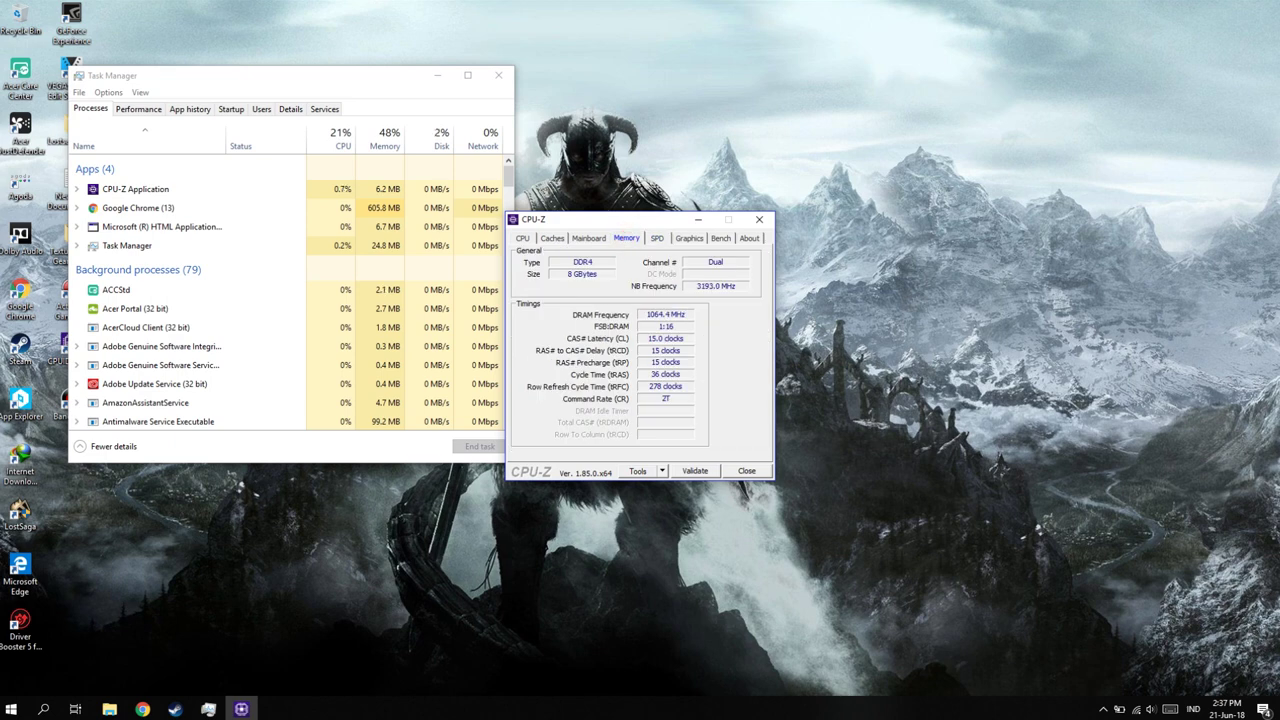
{"action": "left_click", "coordinate": [657, 238]}
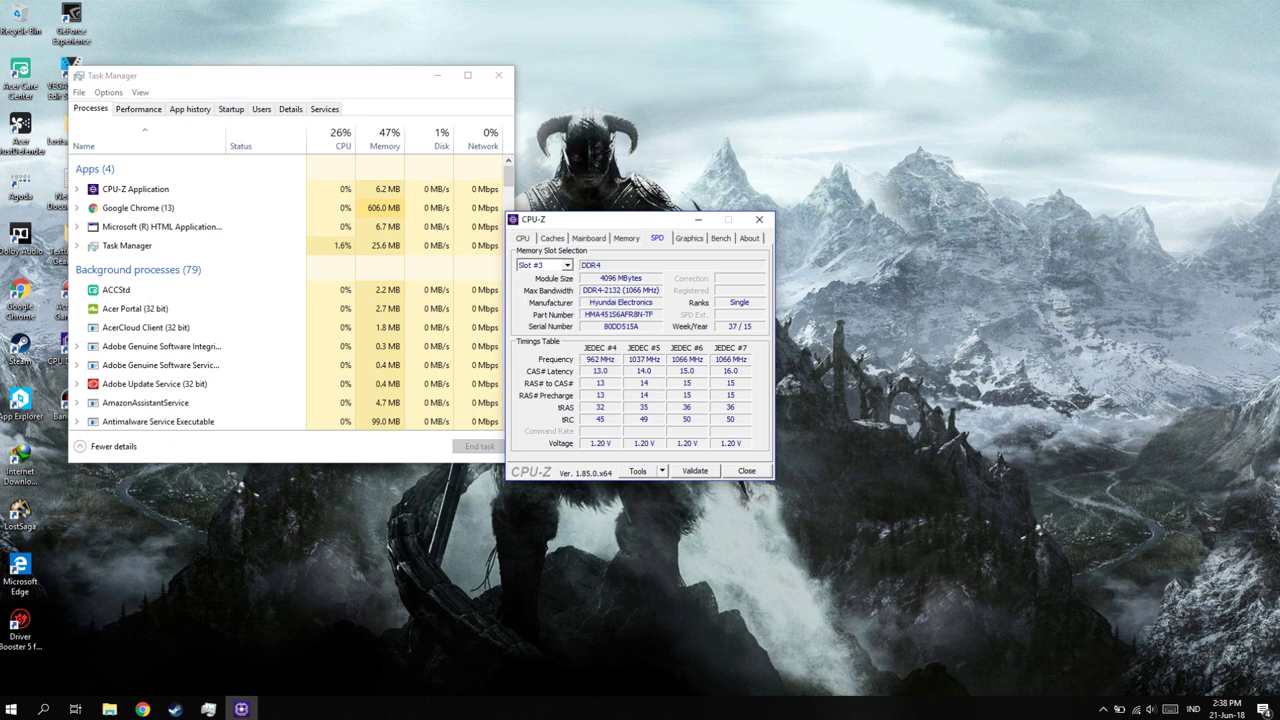
Switch to Task Manager and examine the memory performance details, including speed and slots used.
{"action": "right_click", "coordinate": [733, 708]}
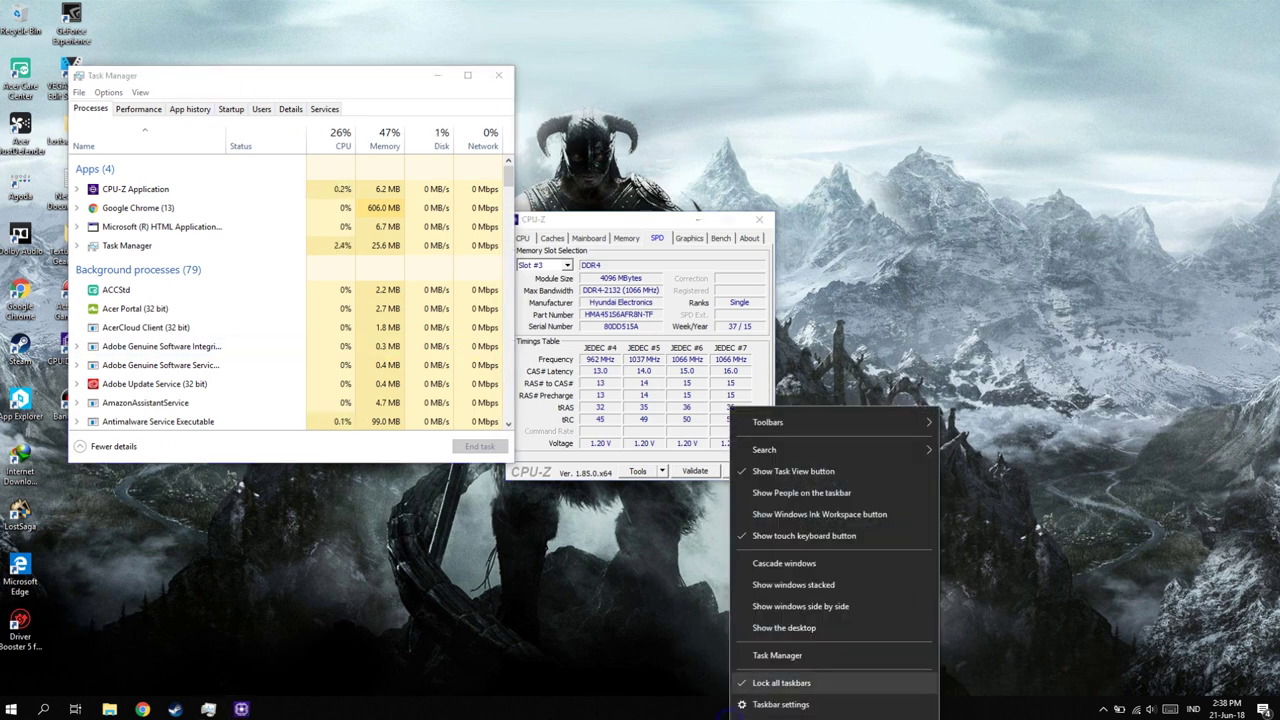
{"action": "left_click", "coordinate": [785, 655]}
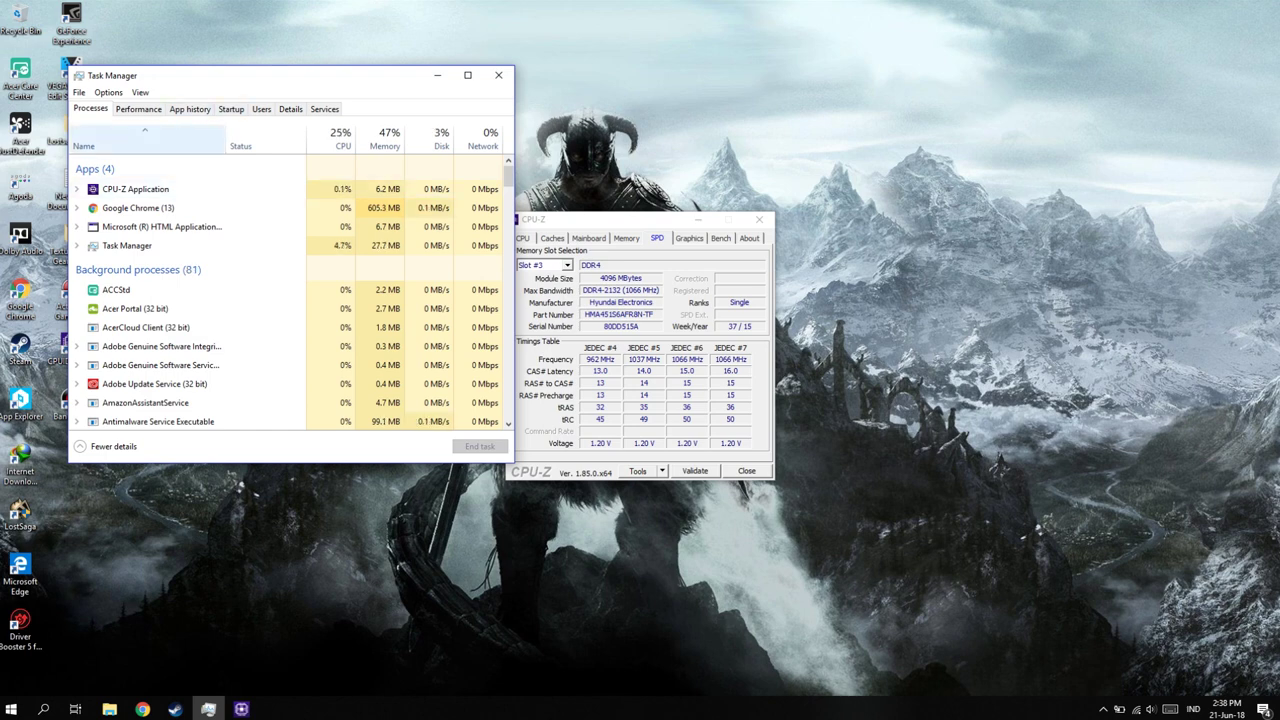
{"action": "left_click", "coordinate": [138, 109]}
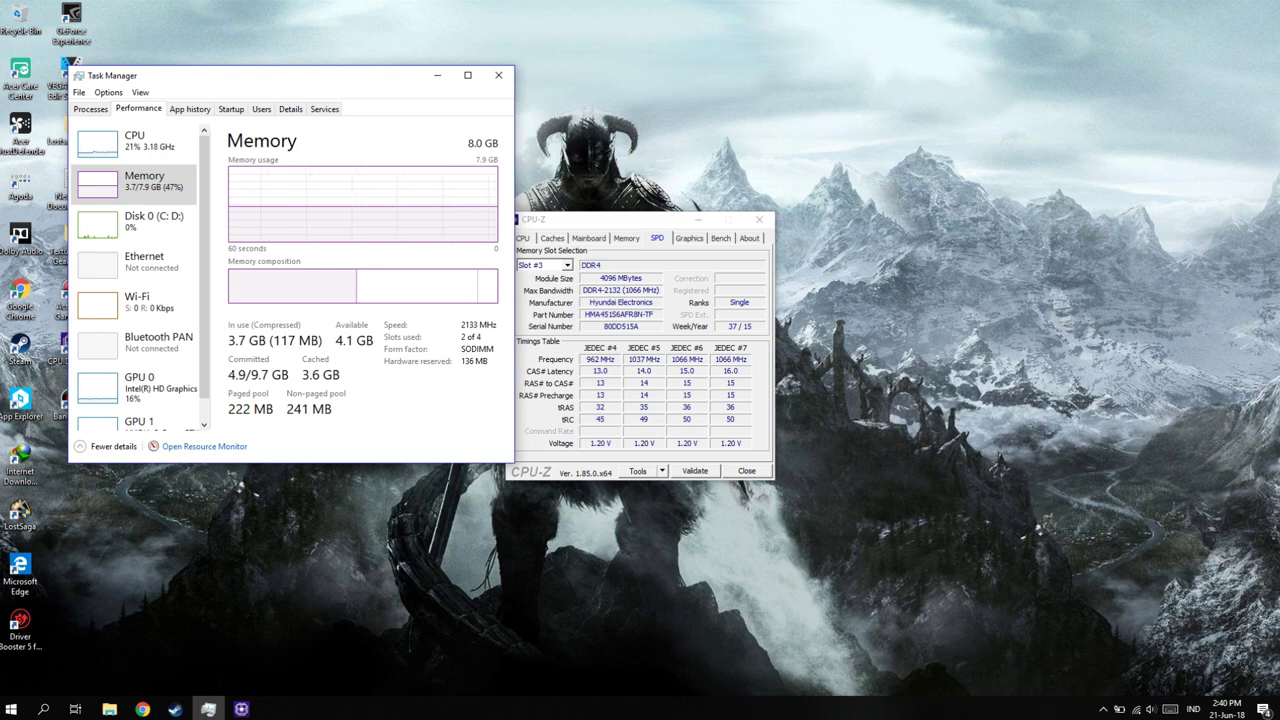
{"action": "mouse_move", "coordinate": [466, 338]}
Switch to Chrome and search Google for "intel core i5-5300u".
{"action": "left_click", "coordinate": [143, 709]}
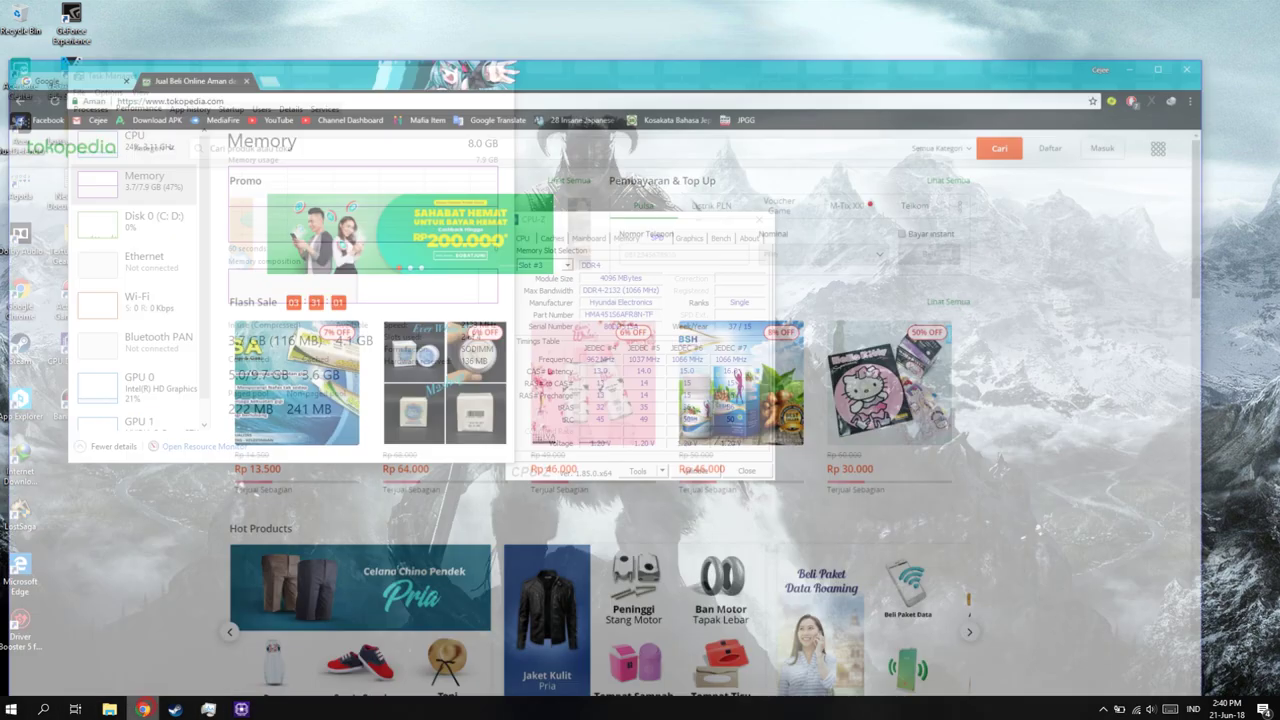
{"action": "left_click", "coordinate": [65, 19]}
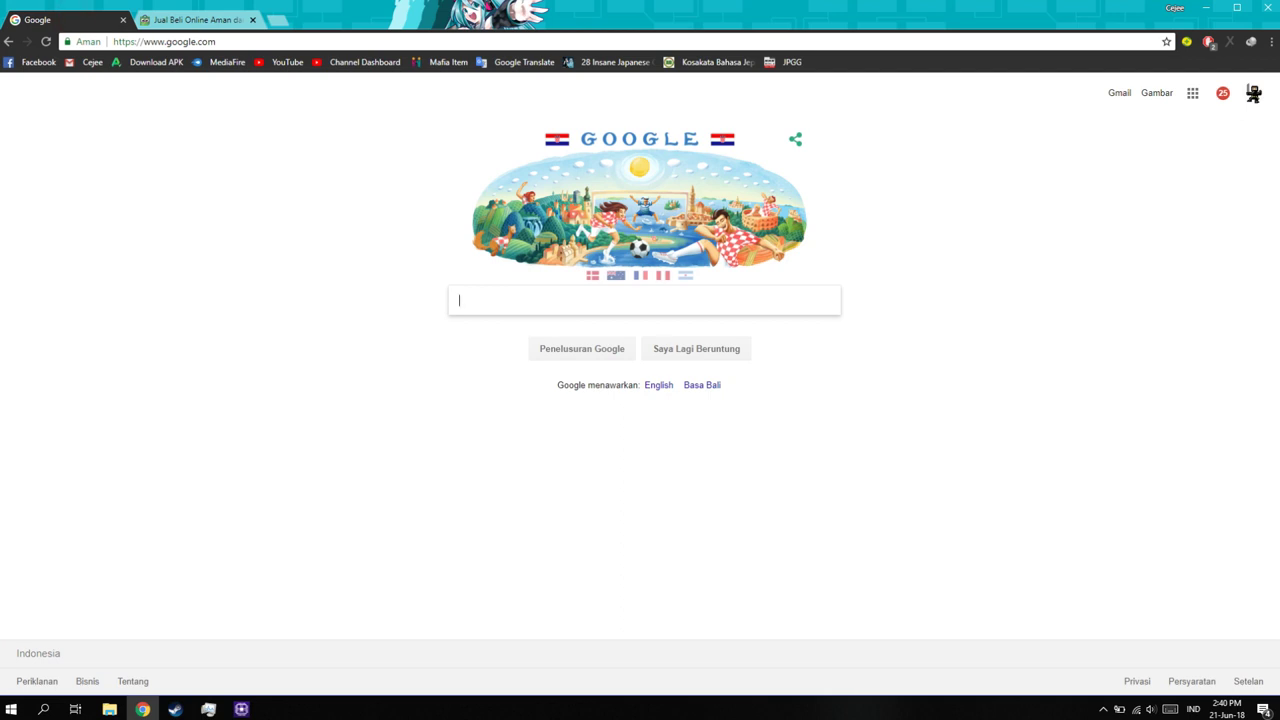
{"action": "type", "text": "inte"}
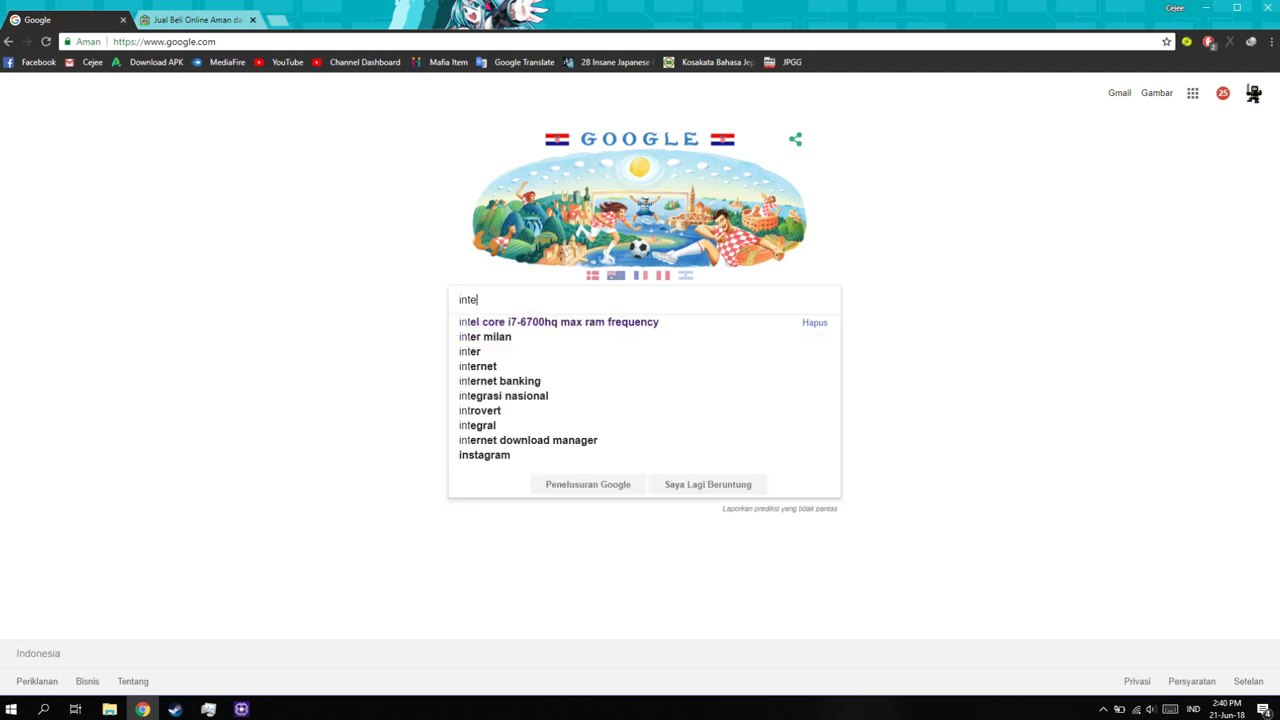
{"action": "type", "text": "l co"}
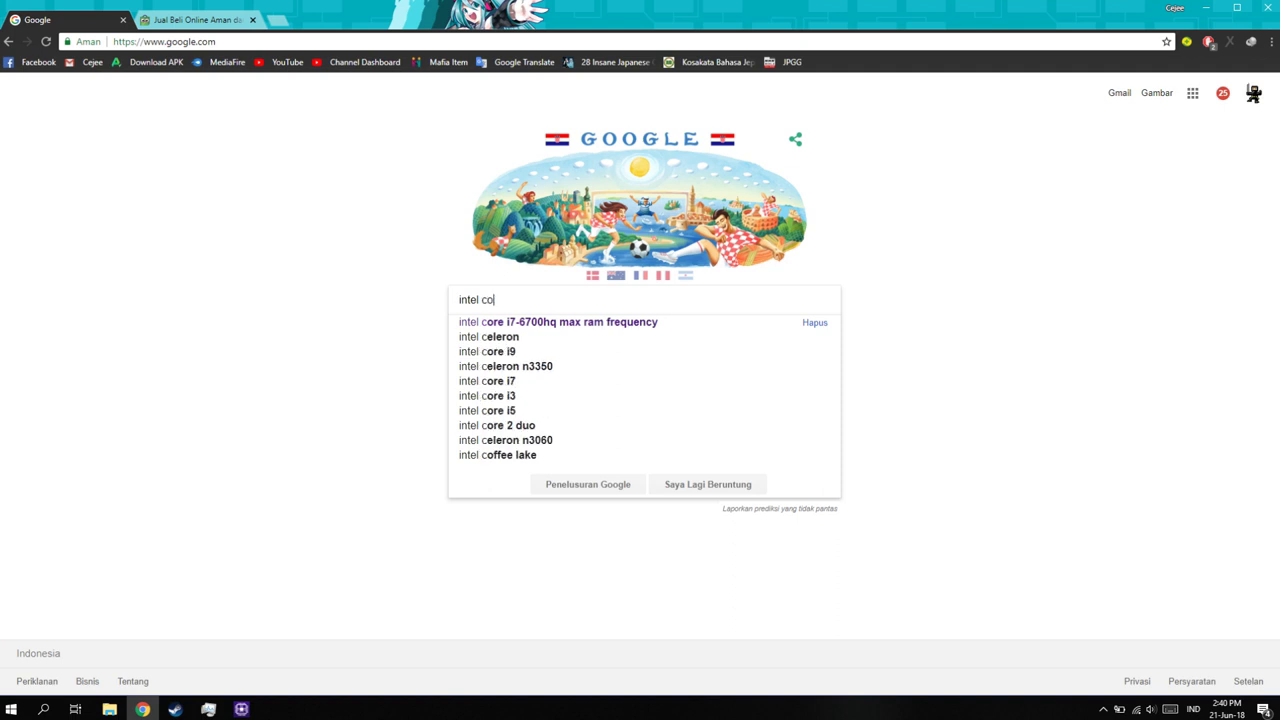
{"action": "type", "text": "re i5"}
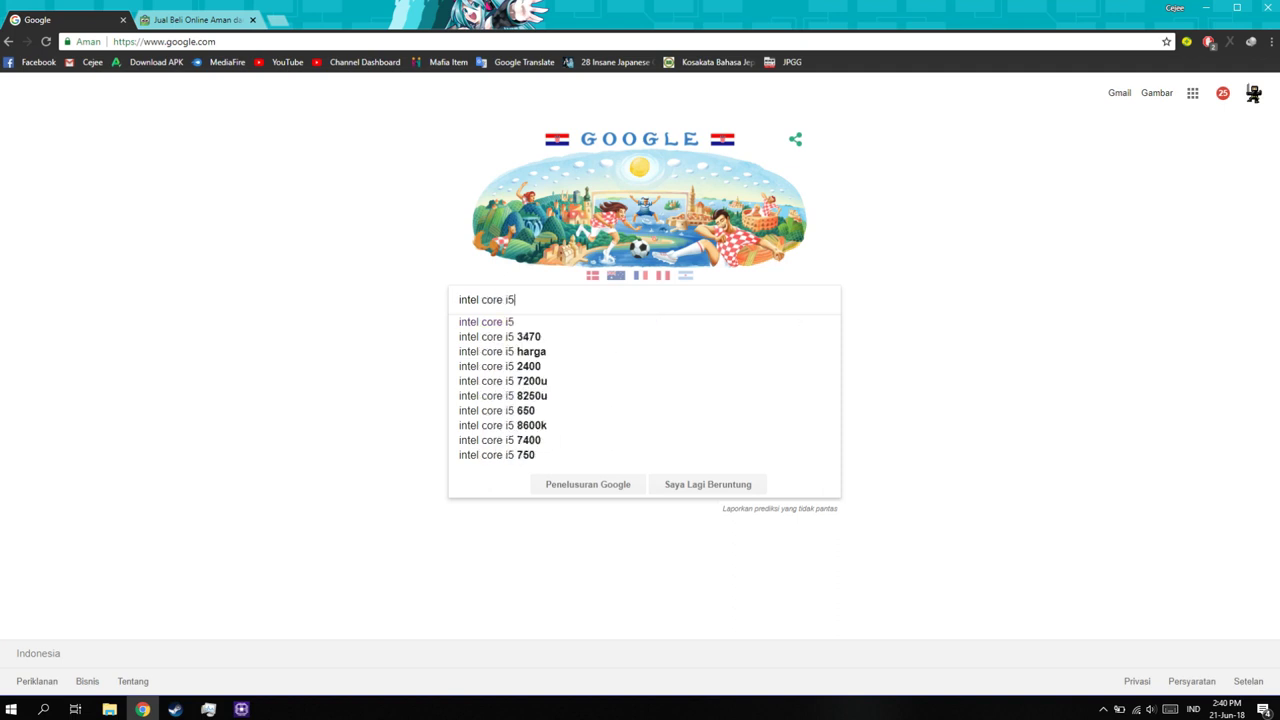
{"action": "type", "text": "-5"}
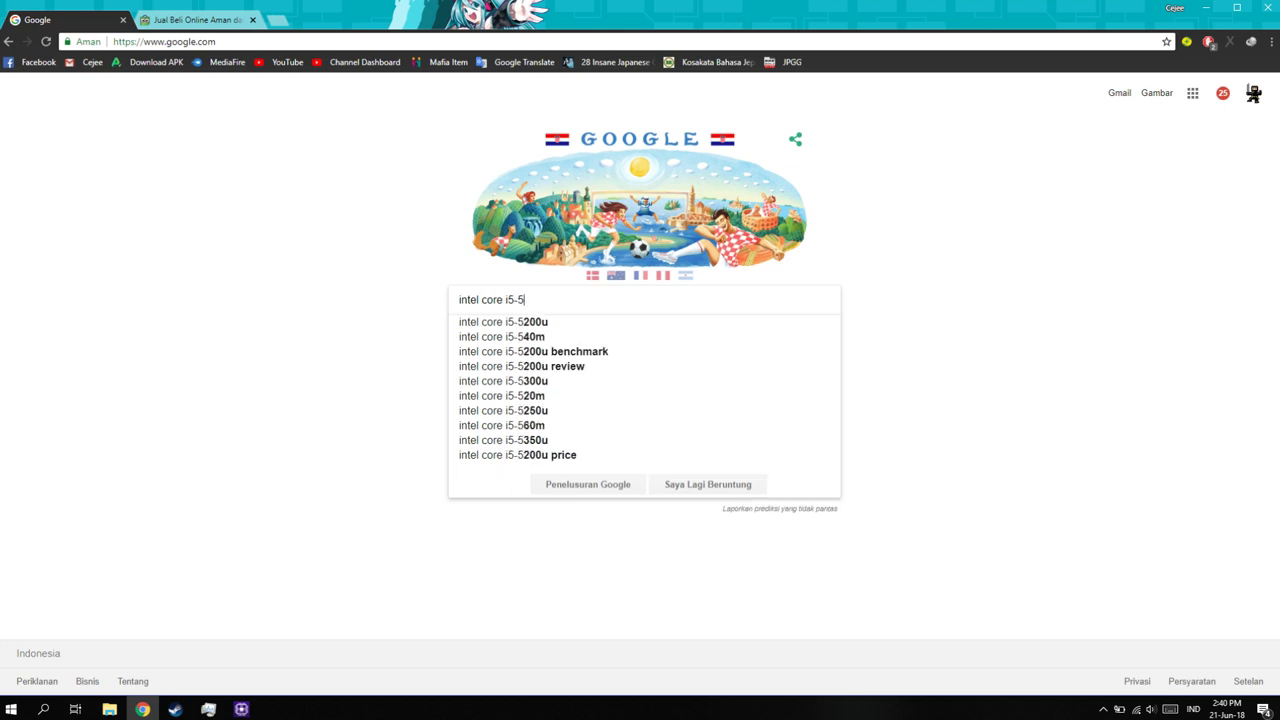
{"action": "type", "text": "4"}
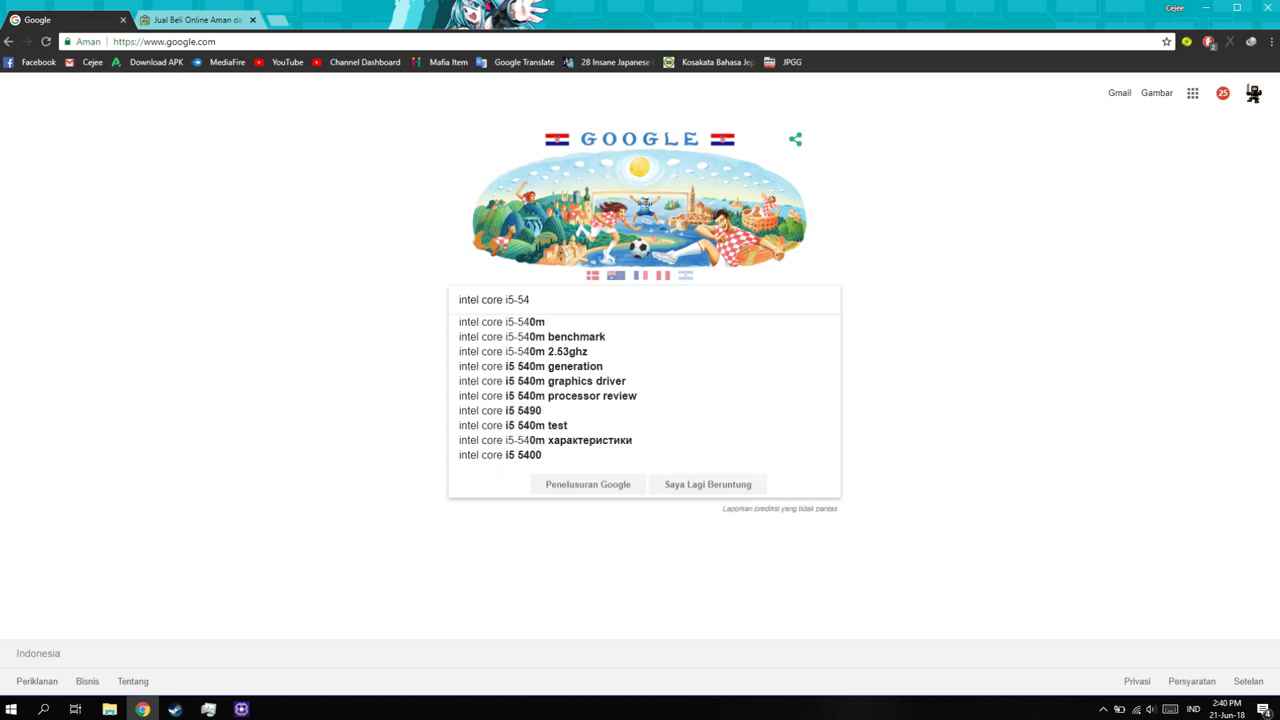
{"action": "key", "text": "BackSpace"}
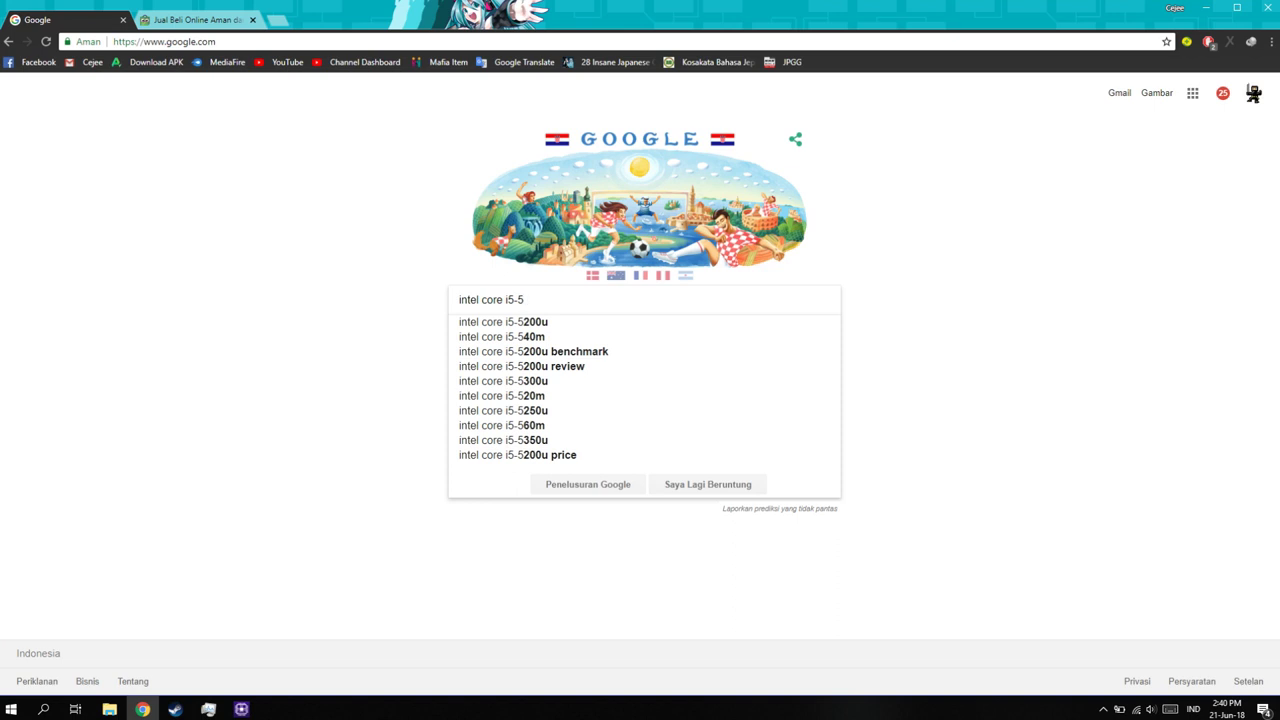
{"action": "type", "text": "300"}
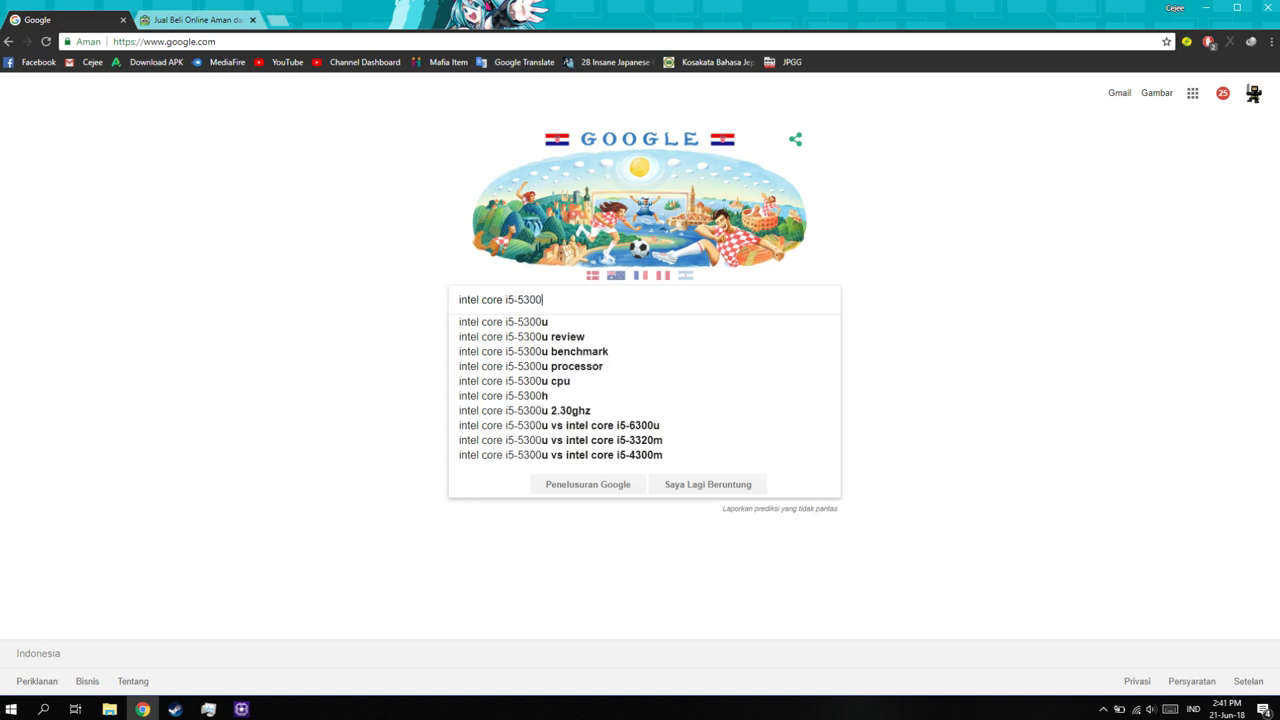
{"action": "type", "text": "u"}
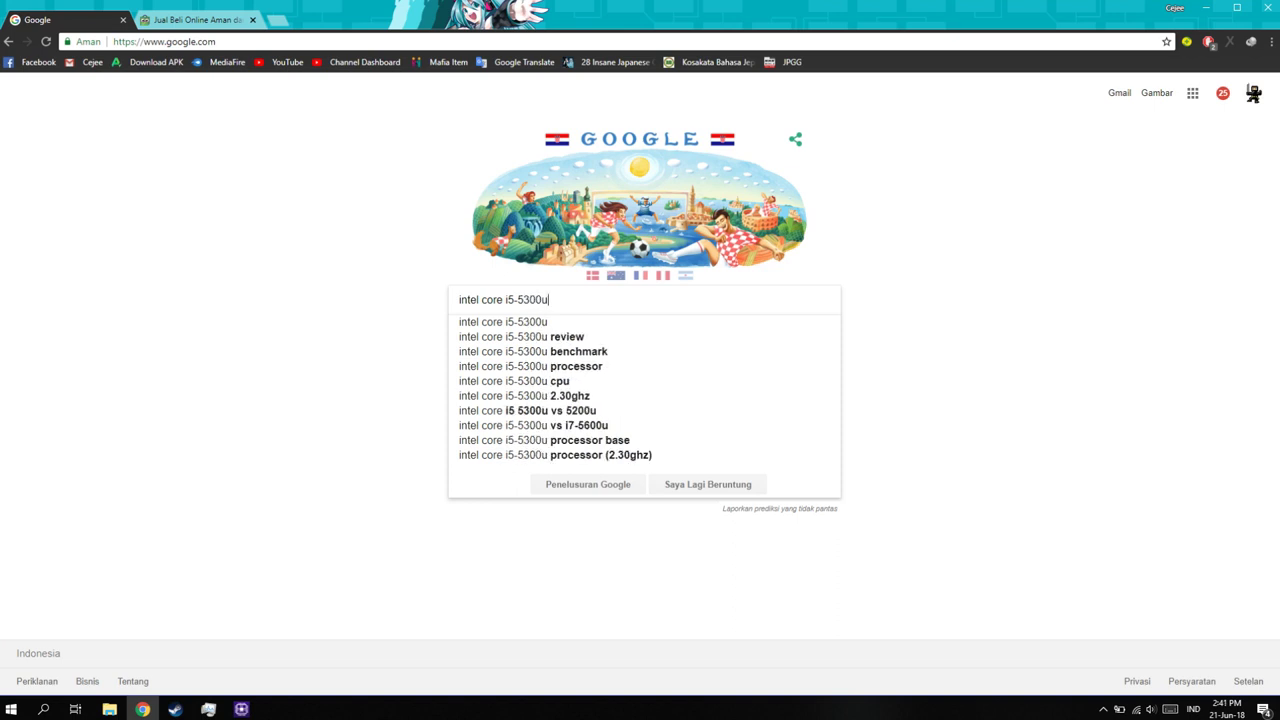
{"action": "key", "text": "Return"}
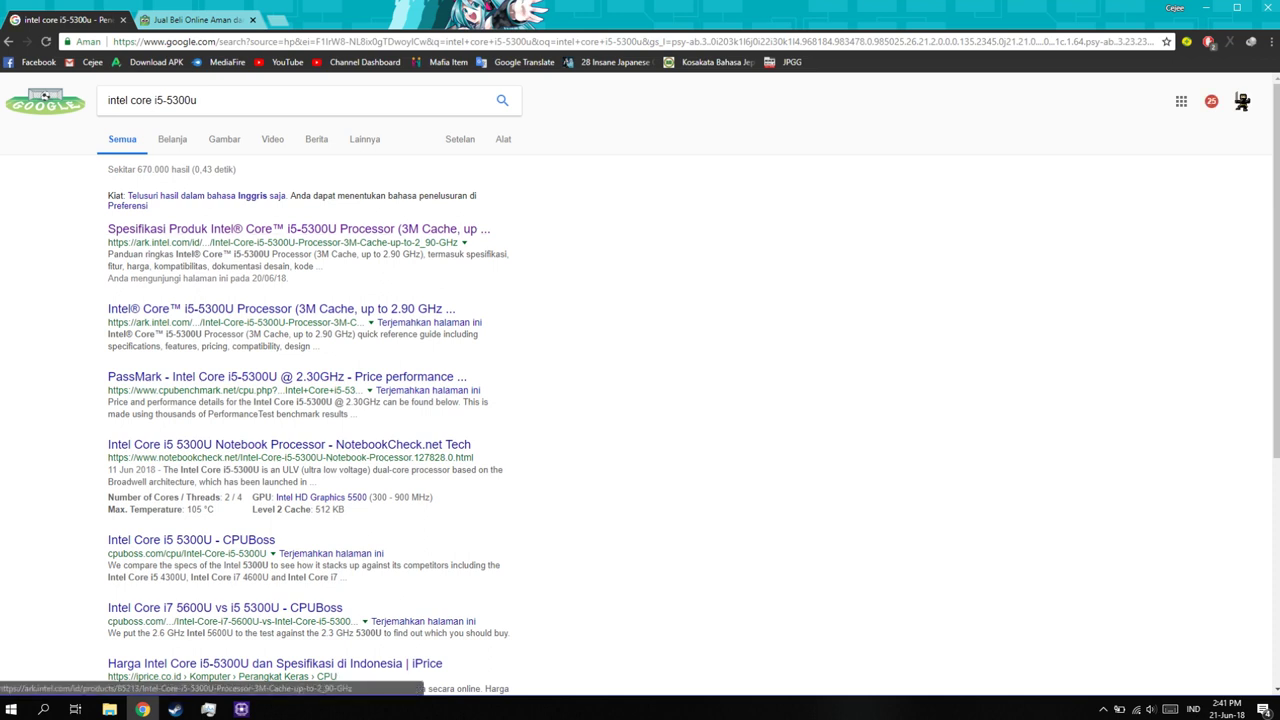
Open Intel's Indonesian specification page for the i5-5300U and examine its supported memory specifications.
{"action": "left_click", "coordinate": [299, 229]}
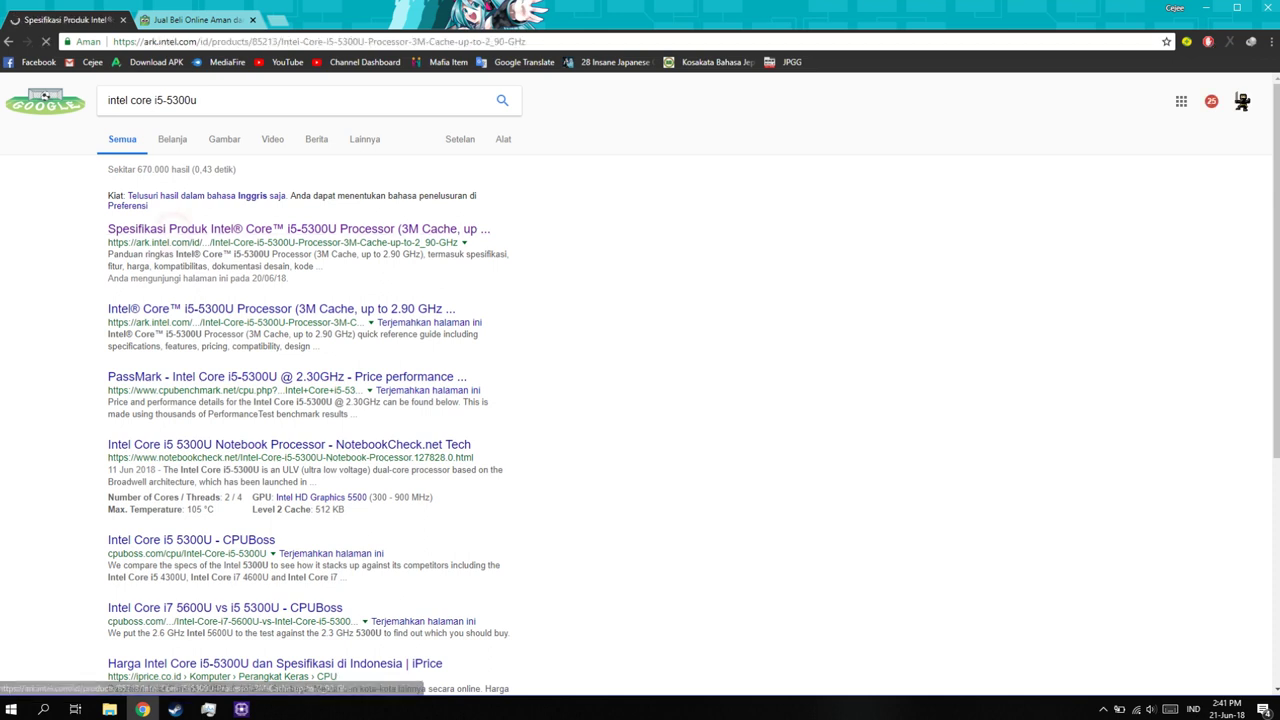
{"action": "scroll", "coordinate": [299, 229], "scroll_direction": "down", "scroll_amount": 1}
{"action": "scroll", "coordinate": [715, 420], "scroll_direction": "down", "scroll_amount": 2}
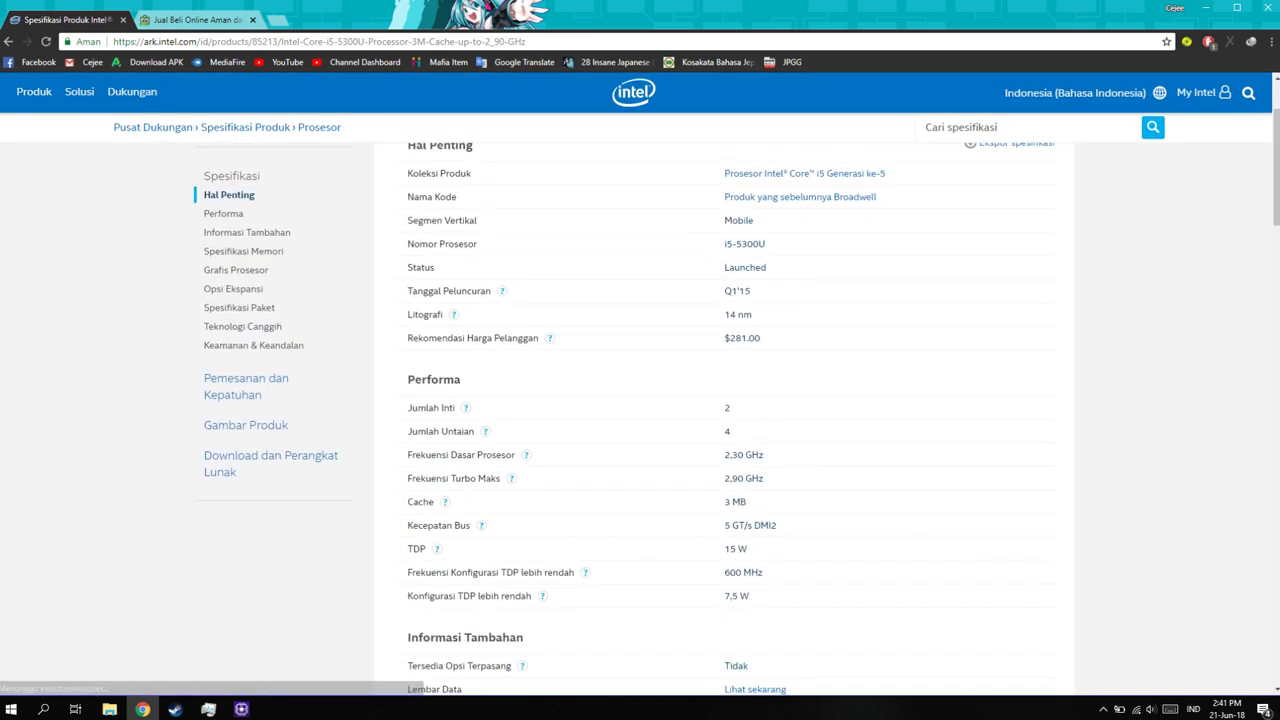
{"action": "scroll", "coordinate": [715, 420], "scroll_direction": "down", "scroll_amount": 1}
{"action": "scroll", "coordinate": [715, 420], "scroll_direction": "down", "scroll_amount": 1}
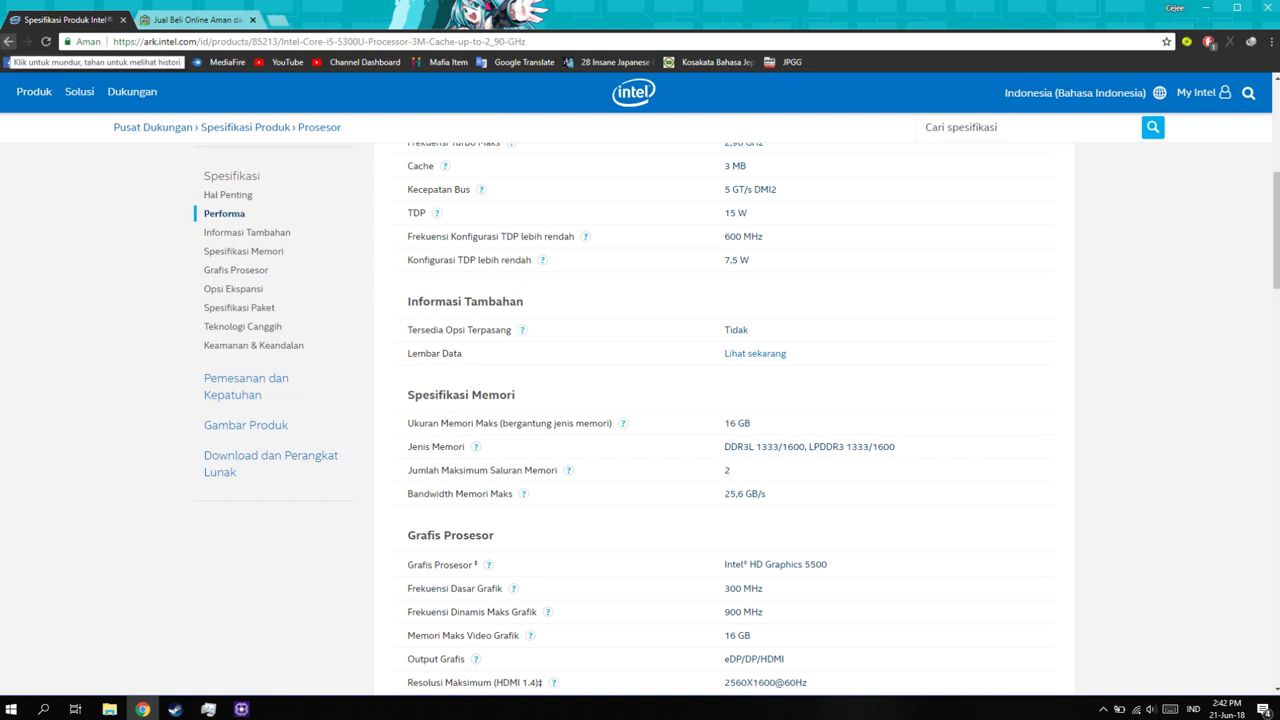
Return to the search results and search Google for "intel core i7-6700hq" instead.
{"action": "left_click", "coordinate": [8, 41]}
{"action": "double_click", "coordinate": [199, 101]}
{"action": "left_click_drag", "start_coordinate": [199, 101], "coordinate": [157, 101]}
{"action": "type", "text": "i7-6700"}
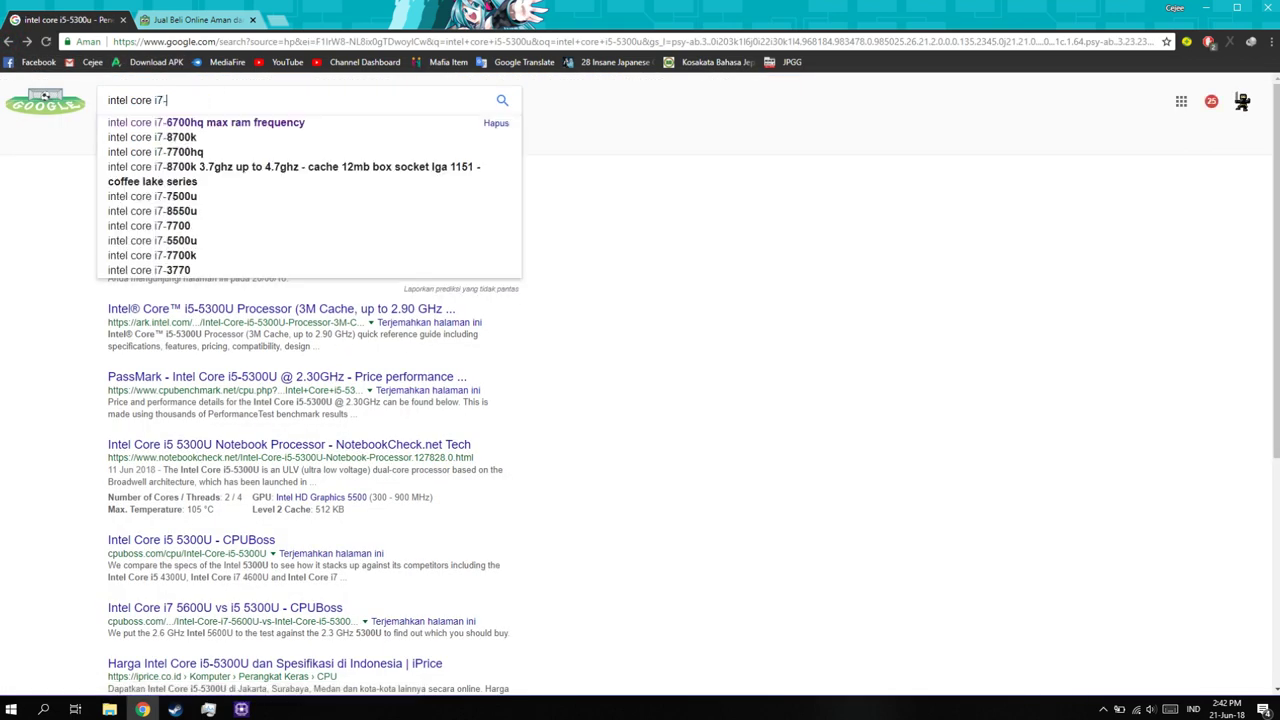
{"action": "key", "text": "Down"}
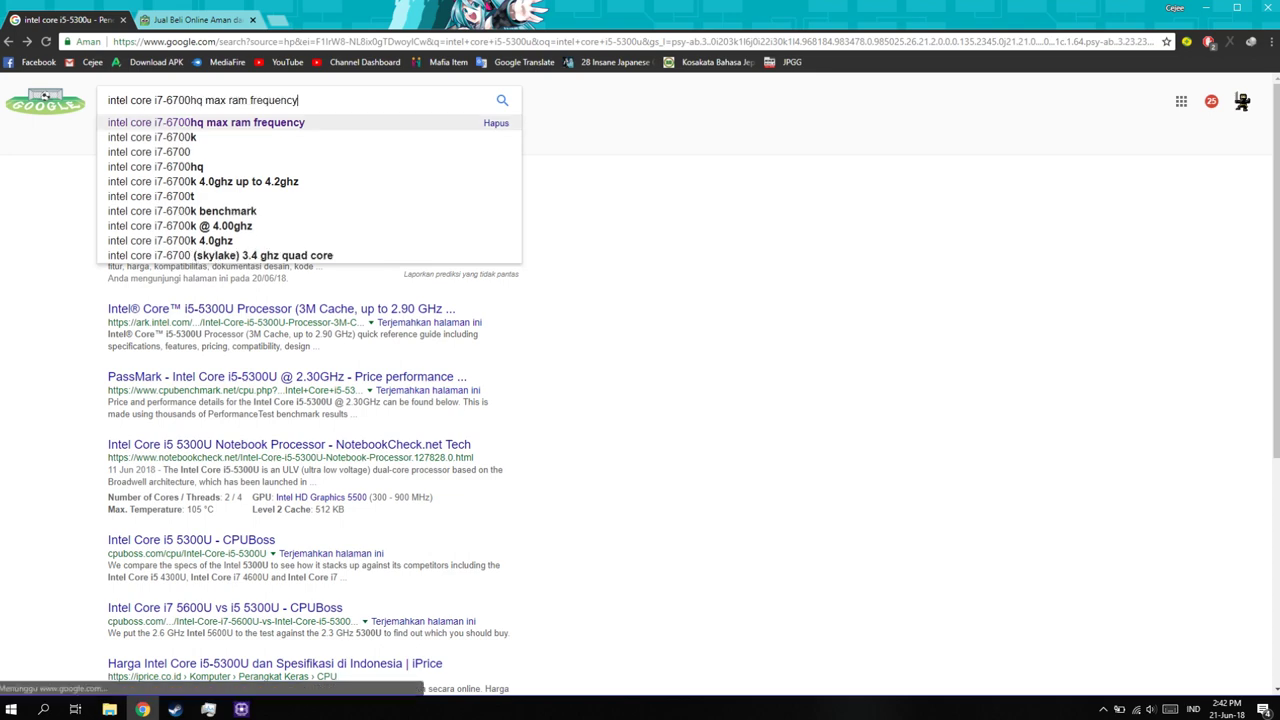
{"action": "key", "text": "BackSpace"}
{"action": "key", "text": "BackSpace"}
{"action": "key", "text": "BackSpace"}
{"action": "key", "text": "BackSpace"}
{"action": "key", "text": "BackSpace"}
{"action": "key", "text": "BackSpace"}
{"action": "key", "text": "BackSpace"}
{"action": "key", "text": "BackSpace"}
{"action": "key", "text": "BackSpace"}
{"action": "key", "text": "BackSpace"}
{"action": "key", "text": "BackSpace"}
{"action": "key", "text": "BackSpace"}
{"action": "key", "text": "BackSpace"}
{"action": "key", "text": "BackSpace"}
{"action": "key", "text": "BackSpace"}
{"action": "key", "text": "BackSpace"}
{"action": "key", "text": "BackSpace"}
{"action": "key", "text": "BackSpace"}
{"action": "key", "text": "Return"}
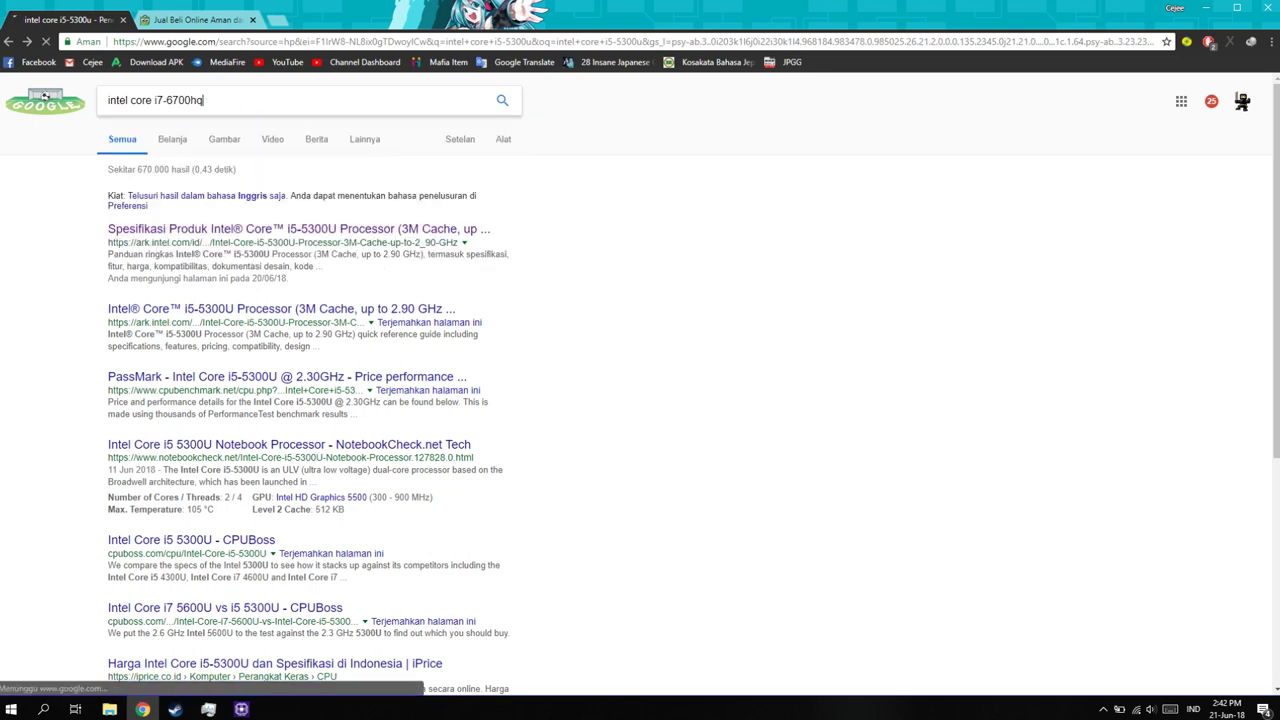
Open Intel's specification page for the i7-6700HQ and examine its supported memory specifications.
{"action": "left_click", "coordinate": [252, 198]}
{"action": "scroll", "coordinate": [715, 420], "scroll_direction": "down", "scroll_amount": 5}
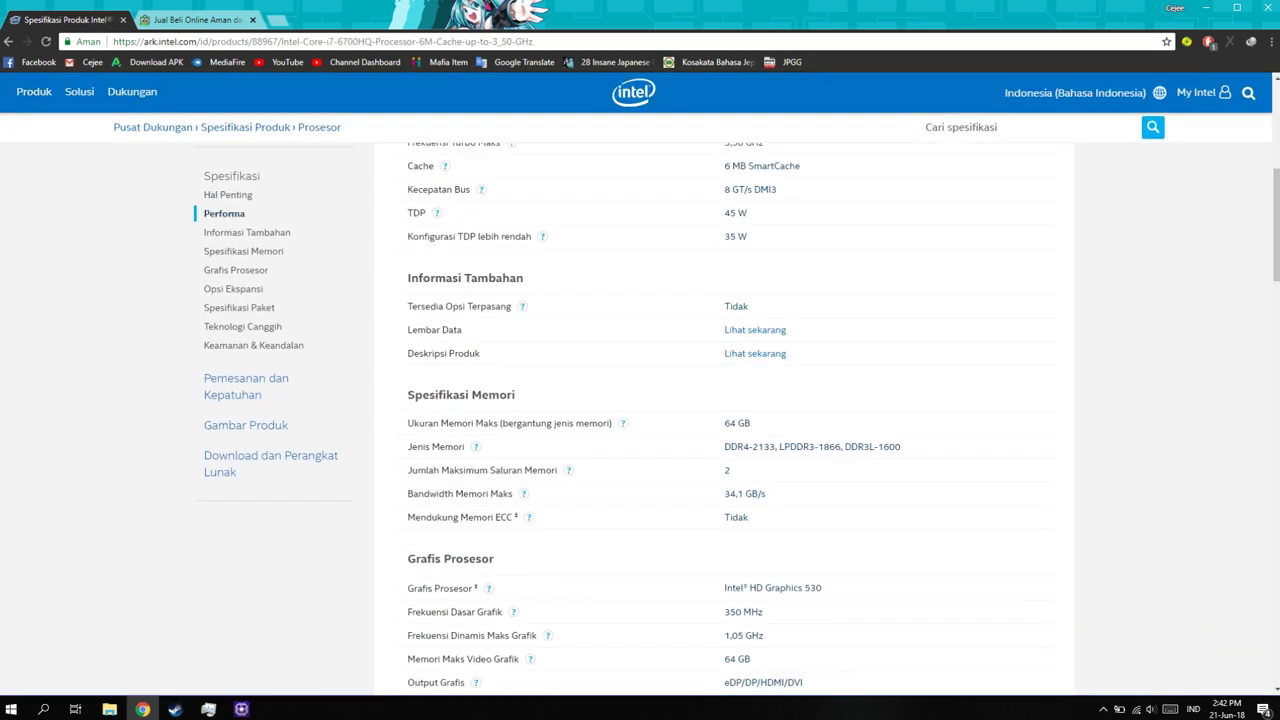